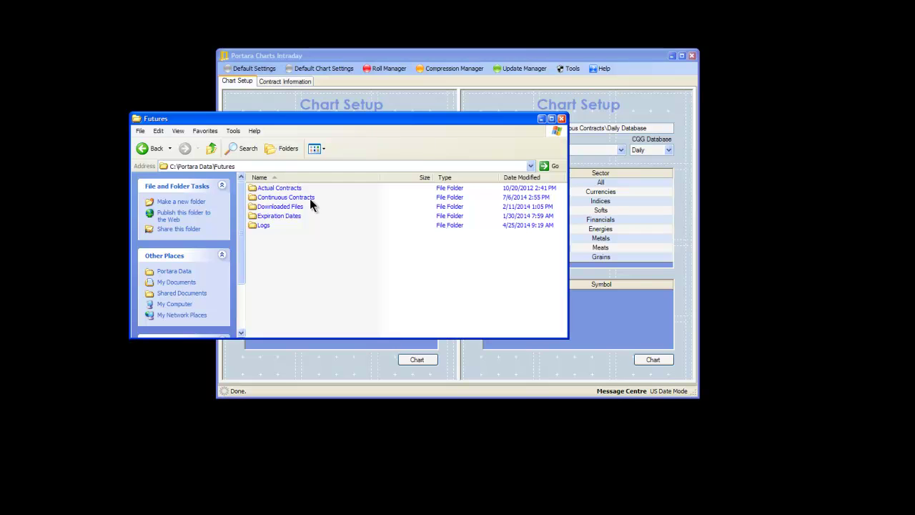
# Step: Open Continuous Contracts, Daily Database, Daily in the Futures folder and look through its text data files
pyautogui.doubleClick(302, 198)
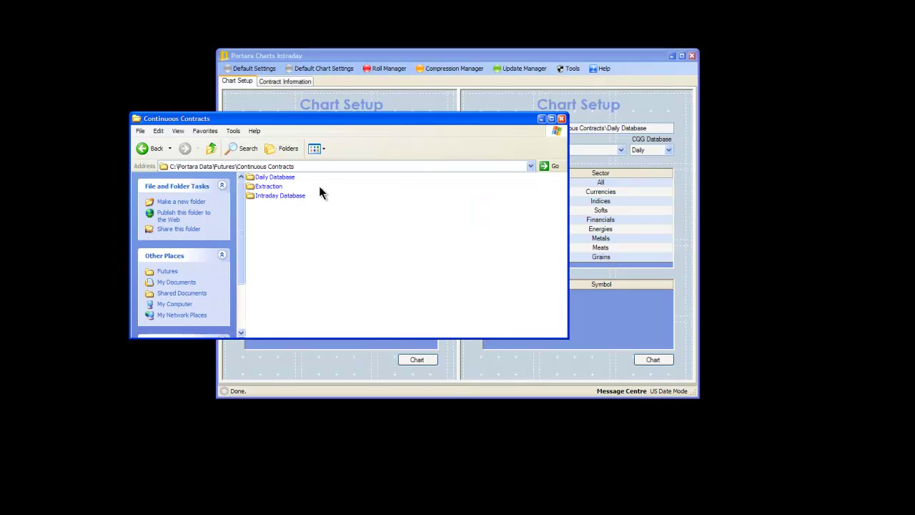
pyautogui.doubleClick(276, 177)
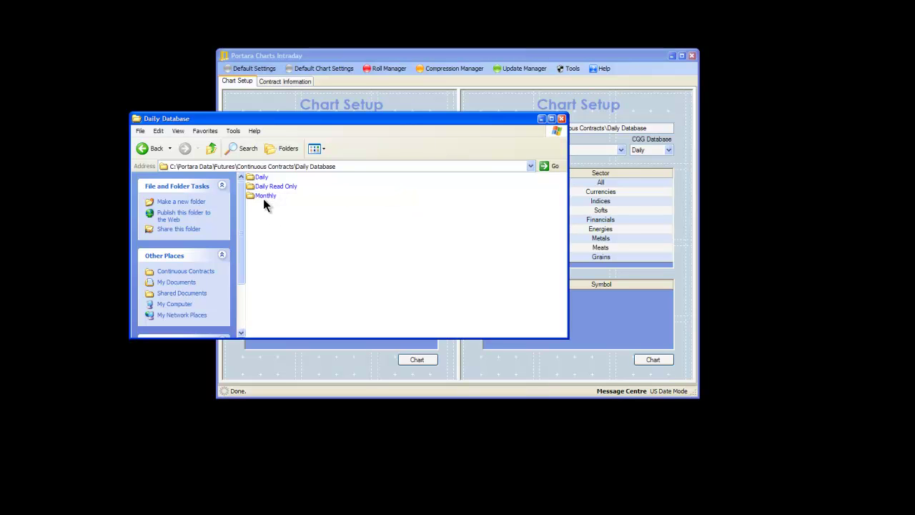
pyautogui.doubleClick(261, 178)
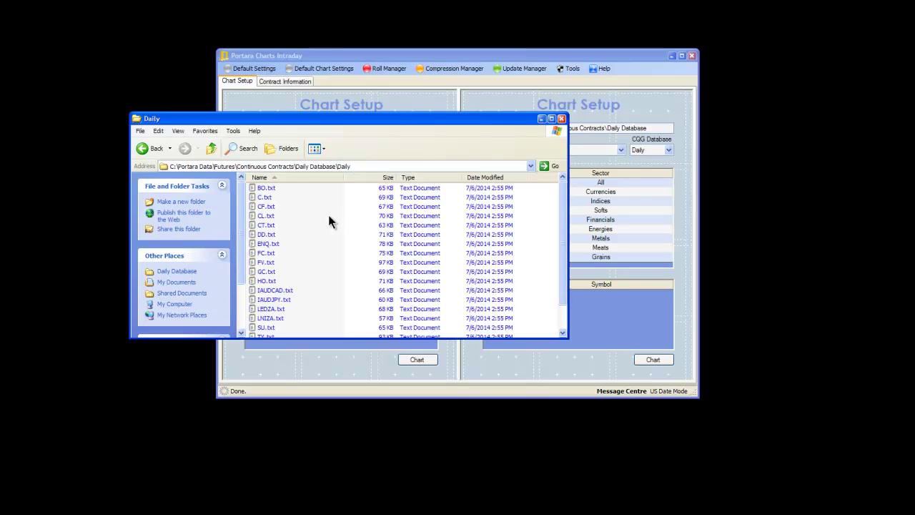
pyautogui.scroll(-1, 318, 223)
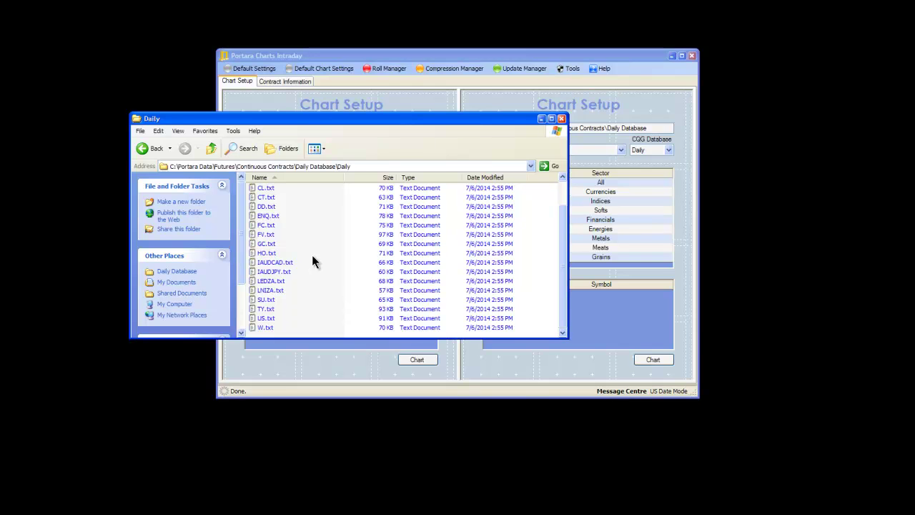
# Step: Look at the timeframe folders inside Intraday Database, return to the Futures folder and move its window out of the way
pyautogui.click(212, 149)
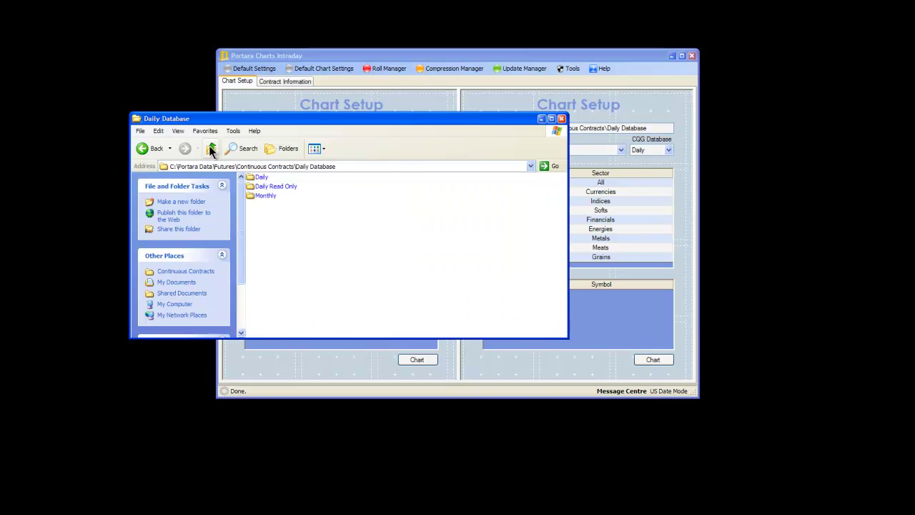
pyautogui.click(211, 149)
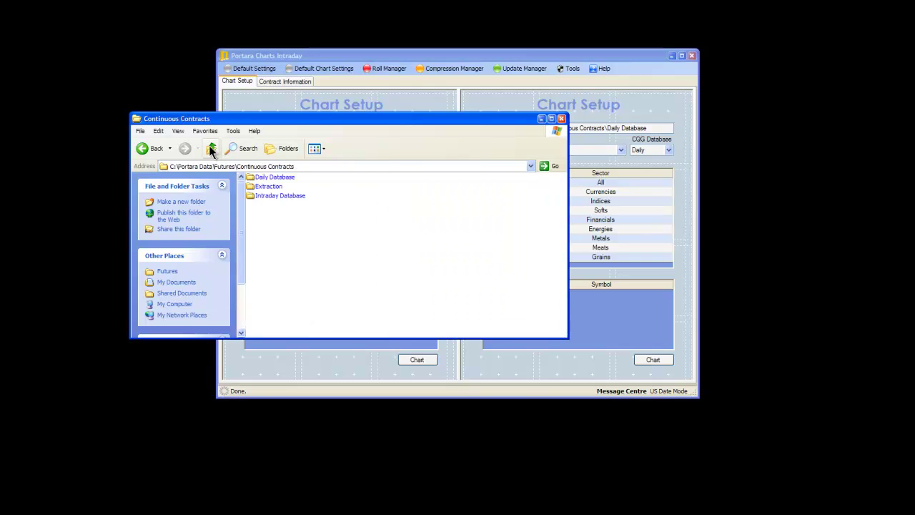
pyautogui.doubleClick(283, 193)
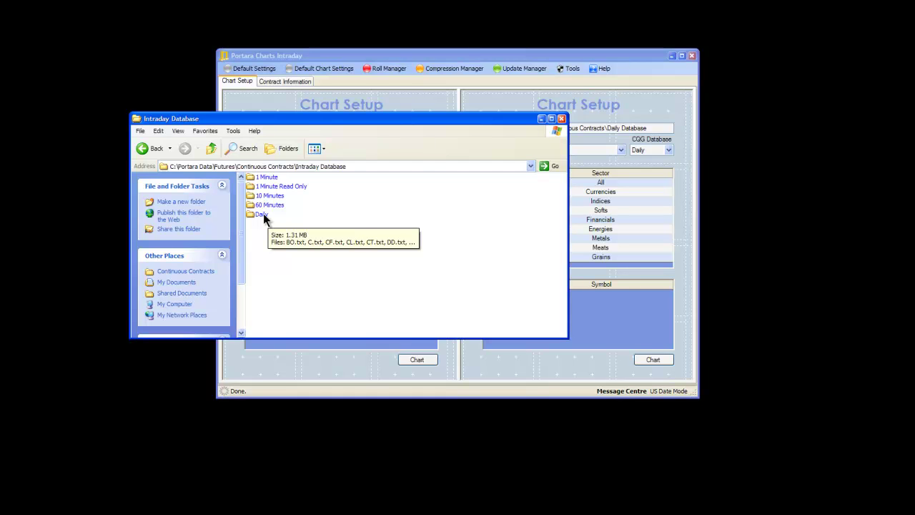
pyautogui.click(212, 150)
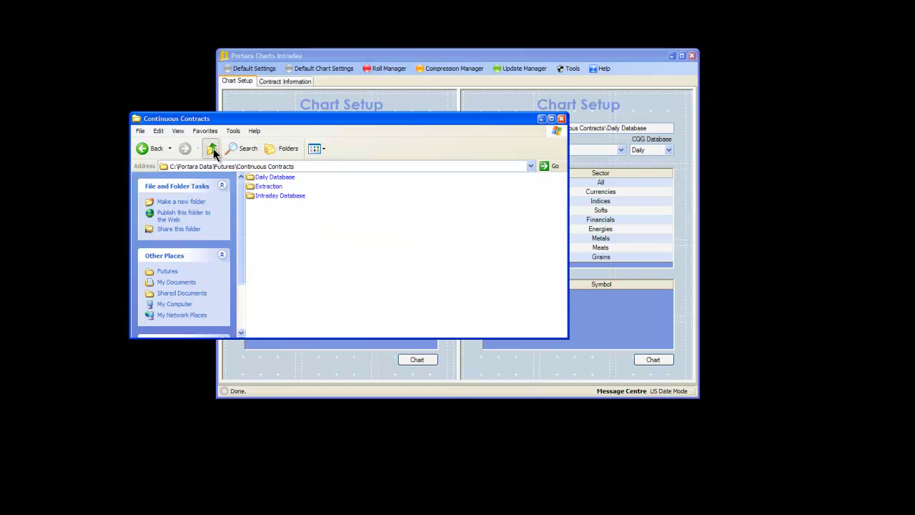
pyautogui.click(212, 149)
pyautogui.moveTo(356, 117); pyautogui.dragTo(0, 119)
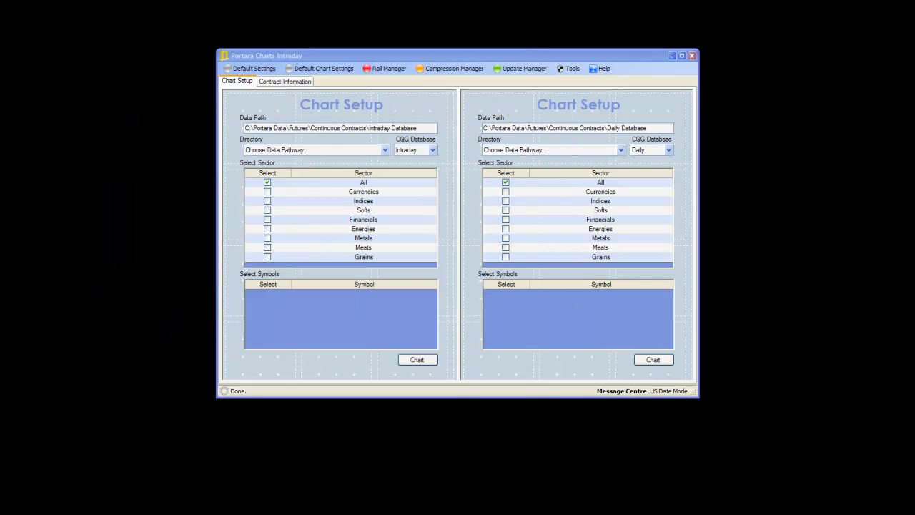
# Step: Open Portara's Trading Blox FuturesInfo.txt file creator and place its window over the chart setup
pyautogui.click(557, 55)
pyautogui.click(574, 68)
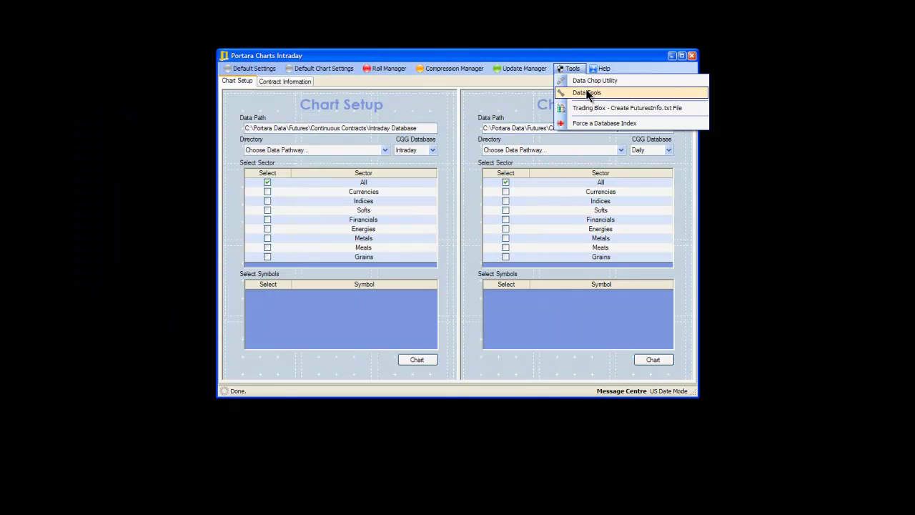
pyautogui.click(624, 109)
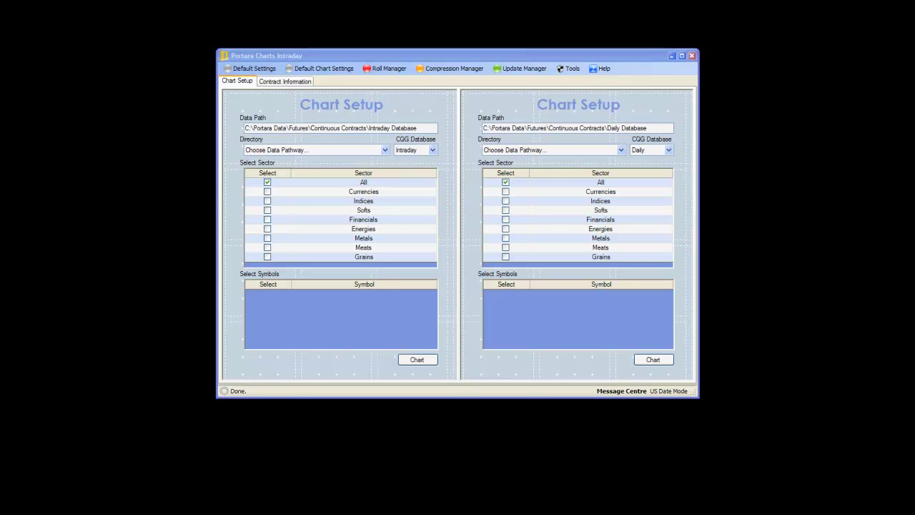
pyautogui.moveTo(220, 63); pyautogui.dragTo(518, 116)
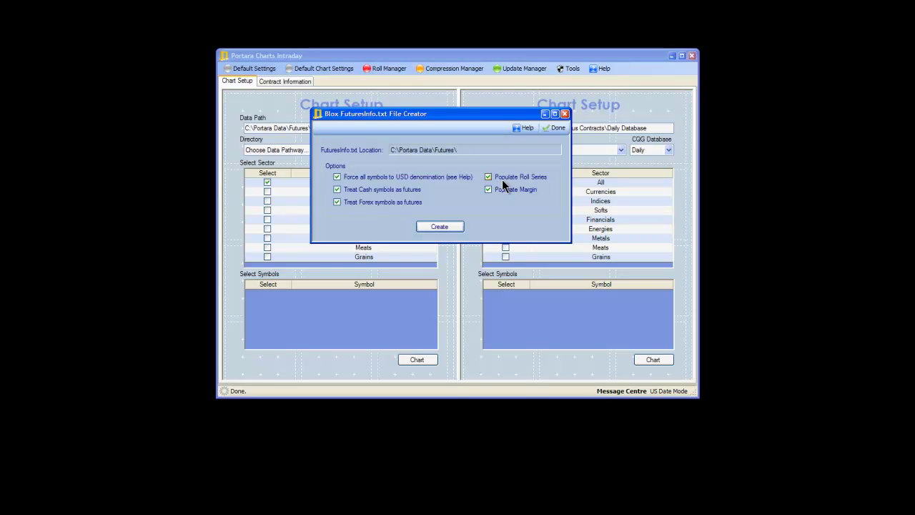
# Step: Create FuturesInfo.txt in C:\Portara Data\Futures with USD denomination, Cash and Forex as futures, Roll Series and Margin options enabled
pyautogui.click(337, 201)
pyautogui.click(337, 189)
pyautogui.click(338, 202)
pyautogui.click(337, 177)
pyautogui.click(443, 230)
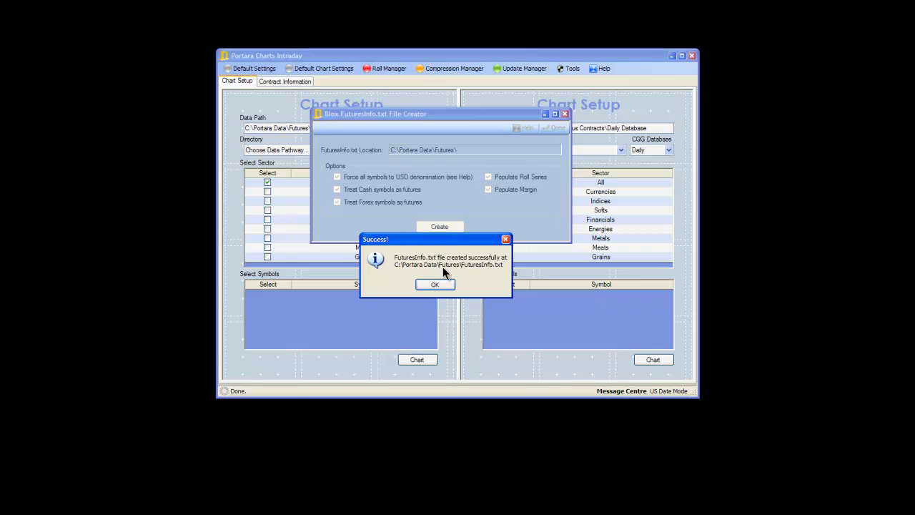
pyautogui.click(440, 285)
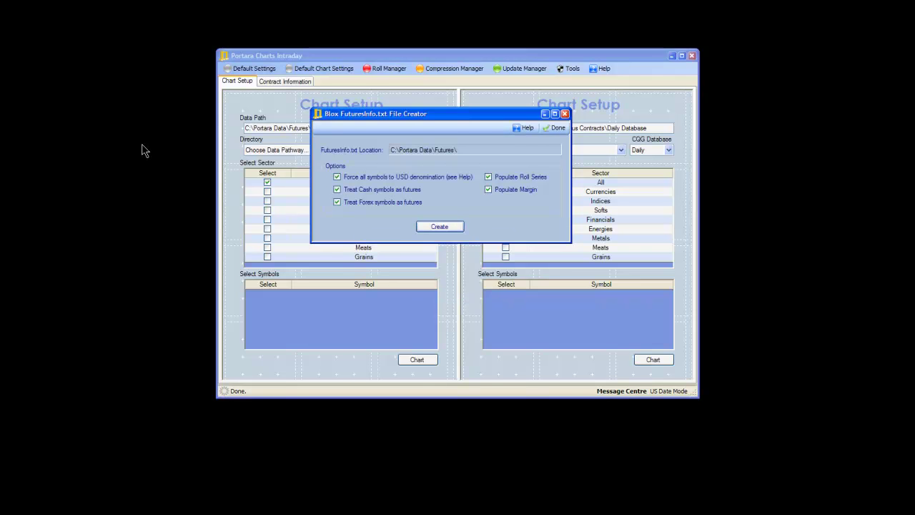
# Step: Place the Futures folder window below the creator, create FuturesInfo.txt a second time, and bring the folder back in front
pyautogui.moveTo(638, 135); pyautogui.dragTo(618, 129)
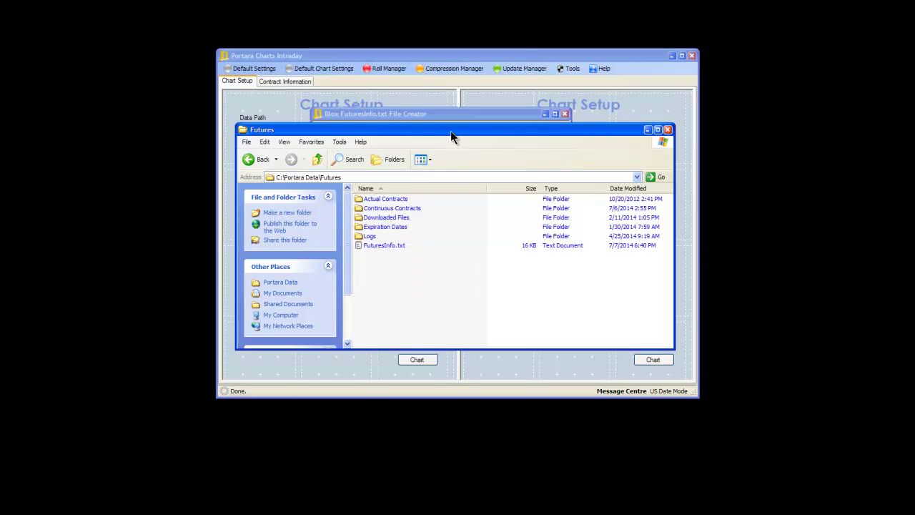
pyautogui.moveTo(450, 131); pyautogui.dragTo(451, 276)
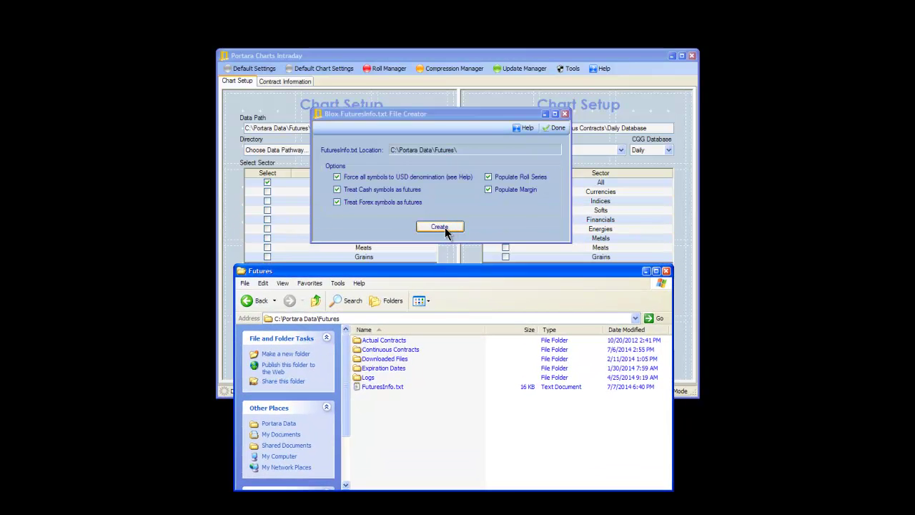
pyautogui.click(444, 227)
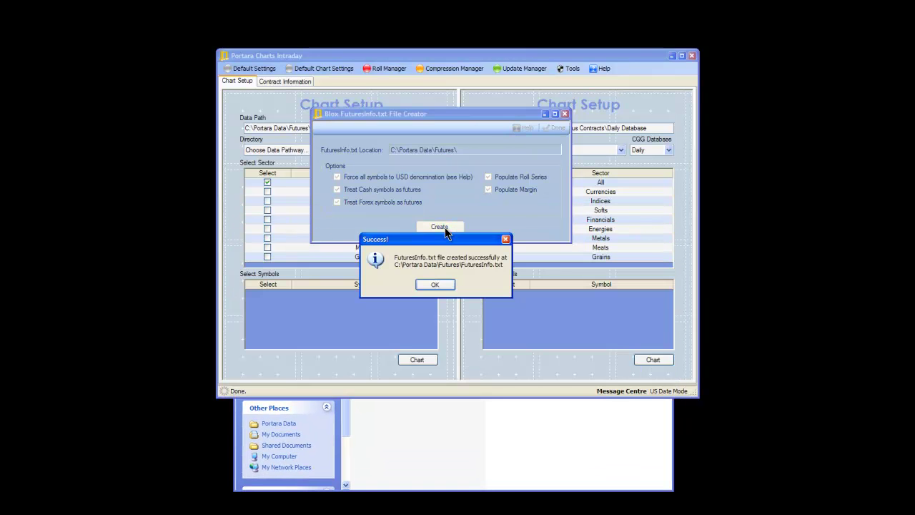
pyautogui.click(435, 285)
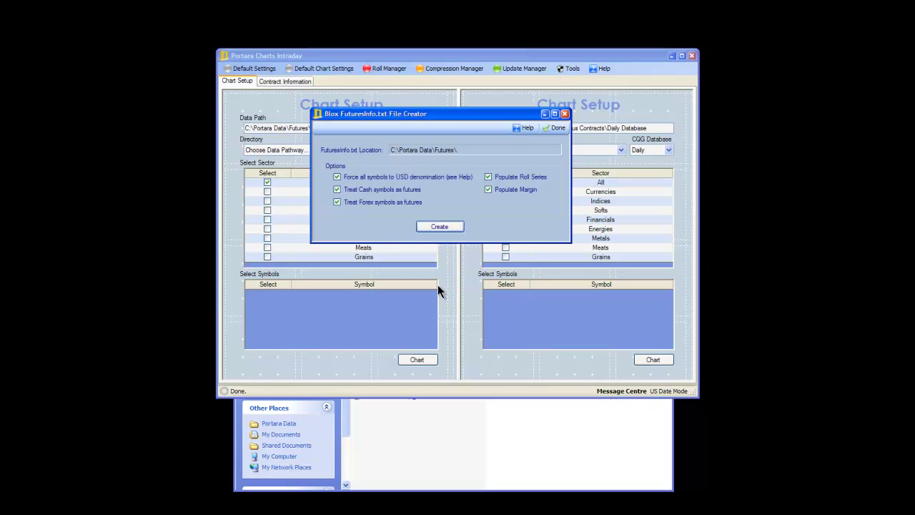
pyautogui.click(485, 432)
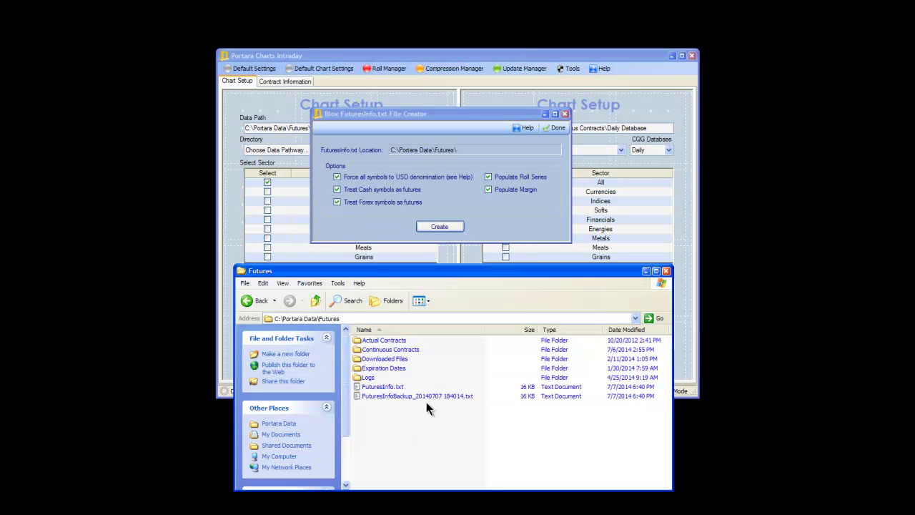
# Step: Open FuturesInfo.txt from the Futures folder and examine the symbol names, such as US_DAILY and CT_RTH, at the line starts
pyautogui.click(386, 386)
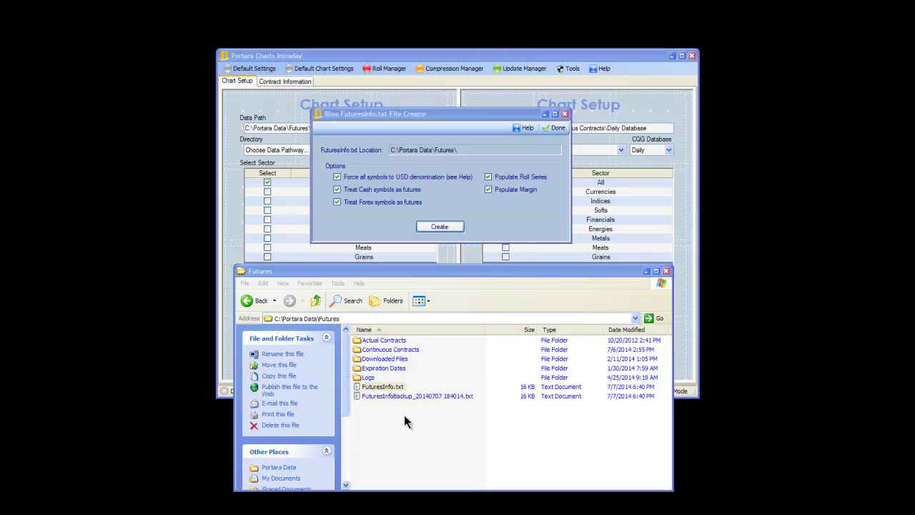
pyautogui.doubleClick(379, 388)
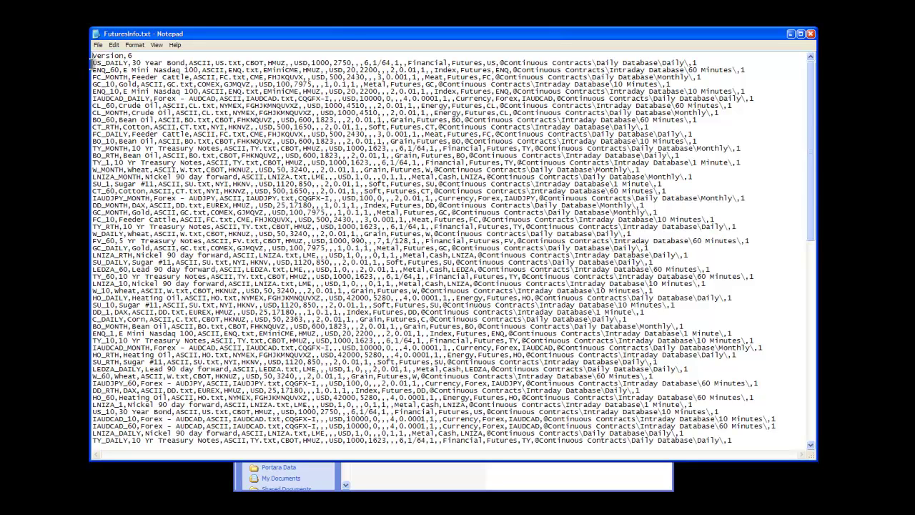
pyautogui.moveTo(93, 63); pyautogui.dragTo(127, 63)
pyautogui.moveTo(92, 127); pyautogui.dragTo(118, 127)
pyautogui.moveTo(92, 119); pyautogui.dragTo(127, 112)
pyautogui.moveTo(95, 65); pyautogui.dragTo(94, 72)
pyautogui.click(173, 80)
# Step: Examine the US_DAILY line's delivery months, currency, contract value, margin and data folder path, and close the file
pyautogui.moveTo(266, 63); pyautogui.dragTo(285, 63)
pyautogui.moveTo(292, 63); pyautogui.dragTo(308, 62)
pyautogui.click(316, 63)
pyautogui.moveTo(333, 63); pyautogui.dragTo(355, 63)
pyautogui.moveTo(499, 63); pyautogui.dragTo(684, 74)
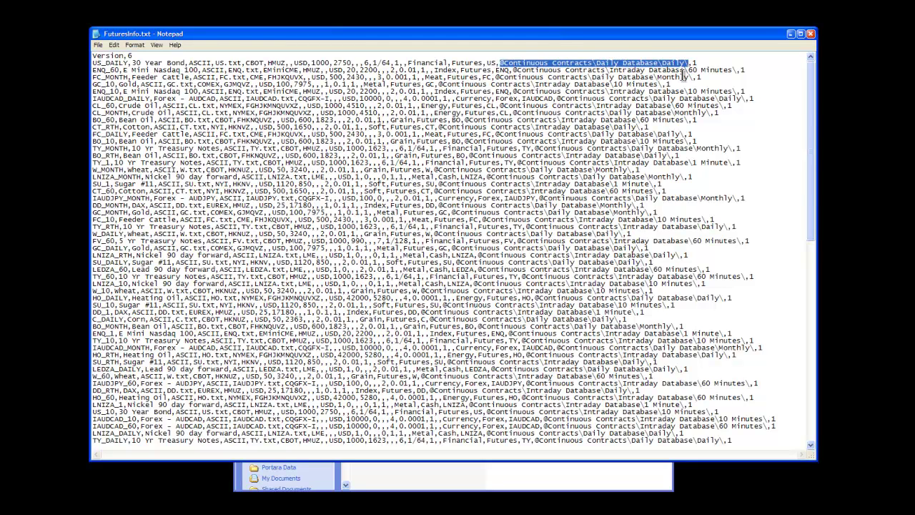
pyautogui.click(551, 112)
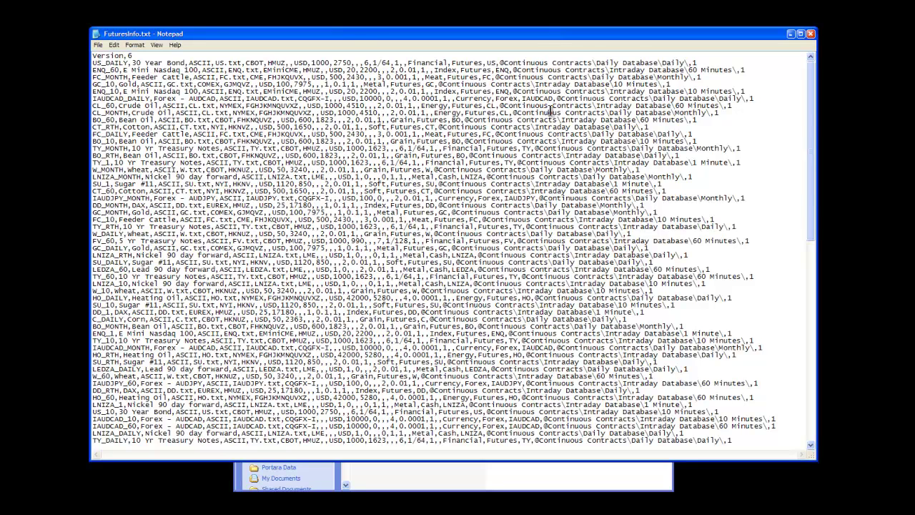
pyautogui.click(811, 36)
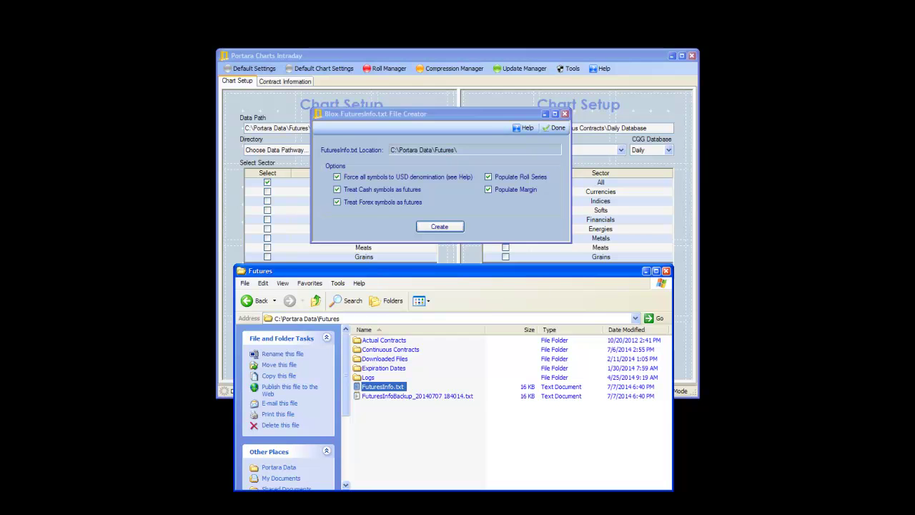
# Step: Switch to Trading Blox, check the futures data folder in the preferences, and leave them without changes
pyautogui.hotkey('alt', 'Tab')
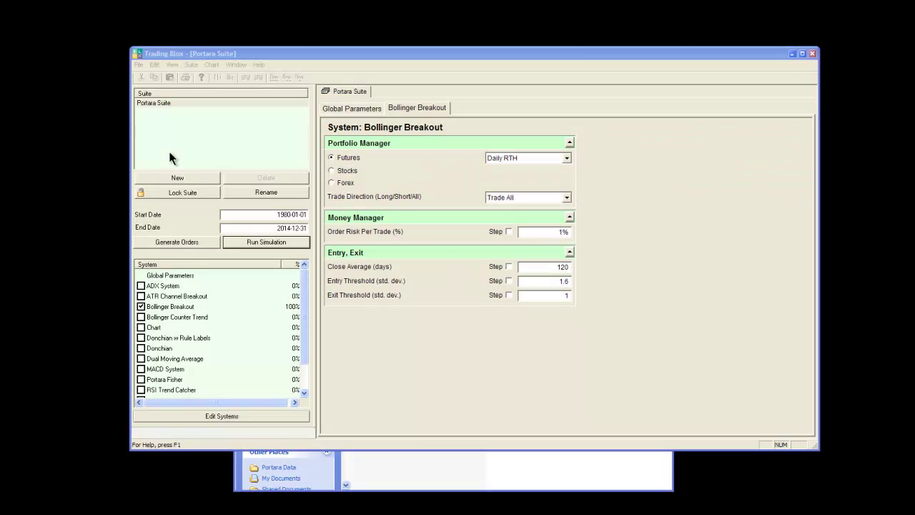
pyautogui.click(154, 64)
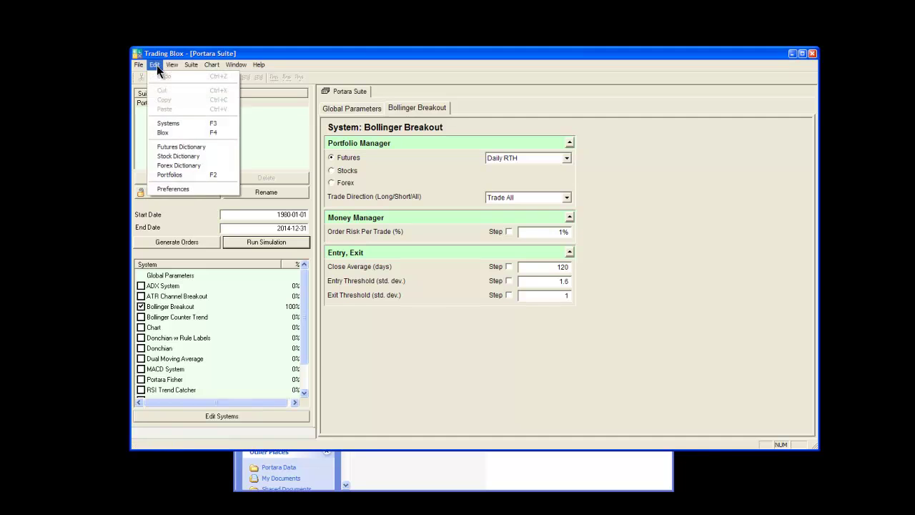
pyautogui.click(179, 190)
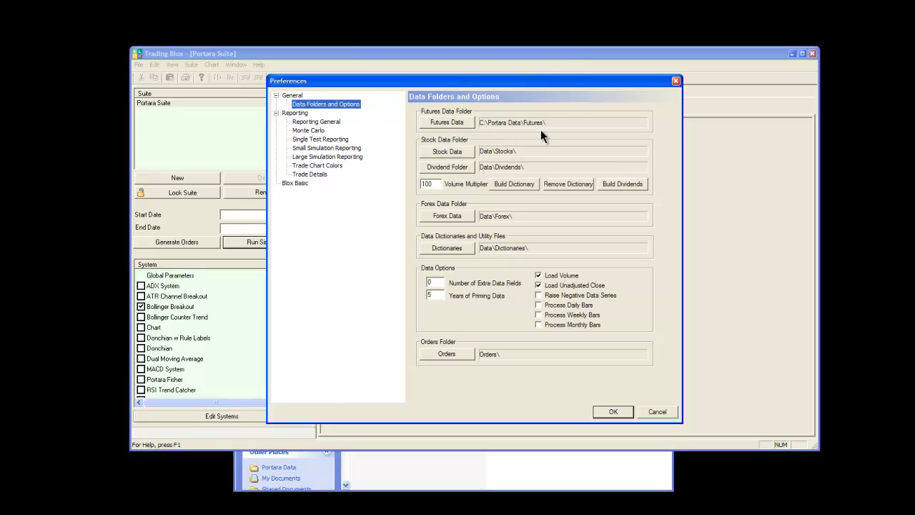
pyautogui.click(654, 414)
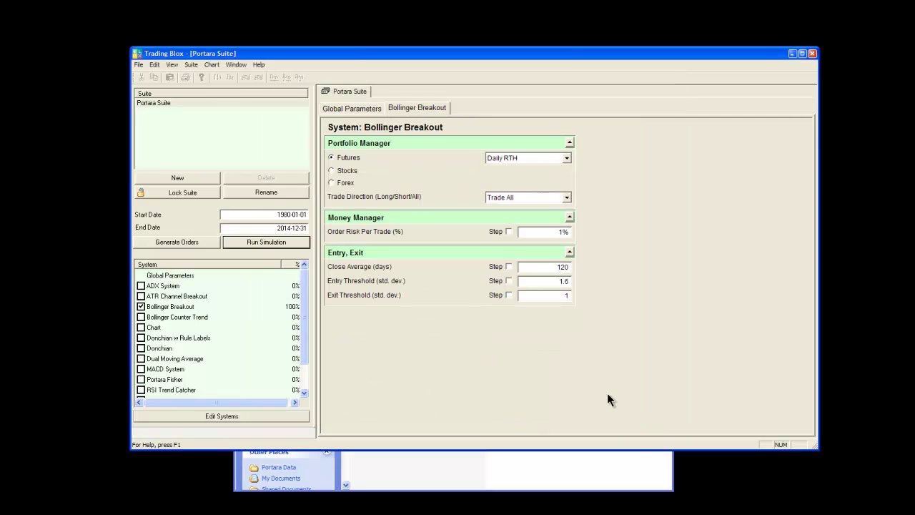
# Step: Reload the Trading Blox dictionaries, agreeing to close all open results windows
pyautogui.click(139, 65)
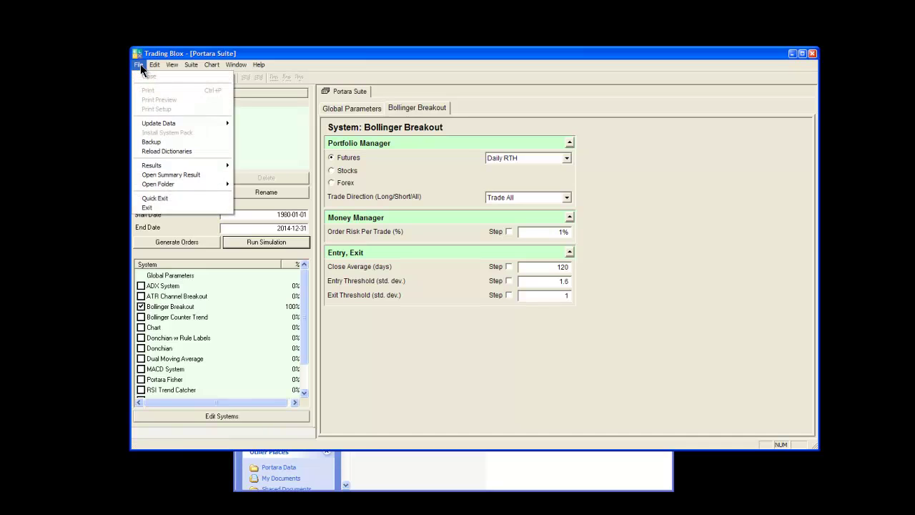
pyautogui.click(170, 150)
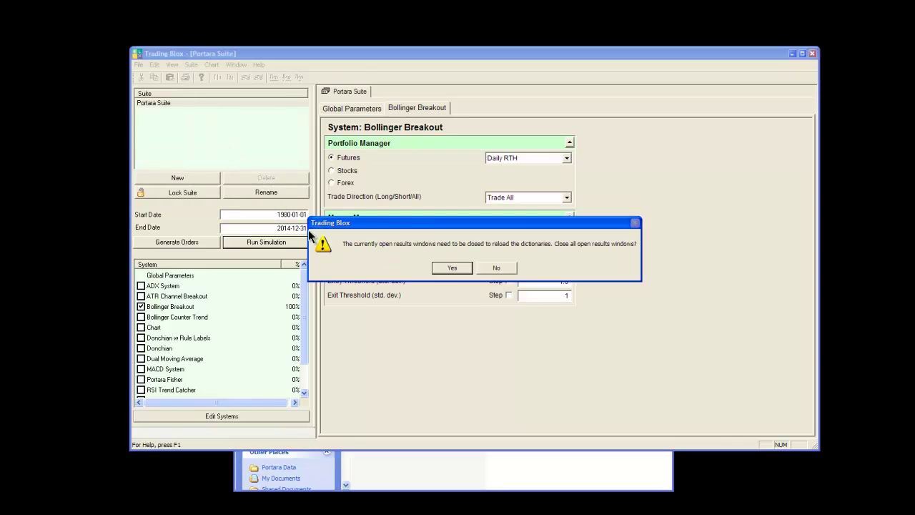
pyautogui.click(451, 268)
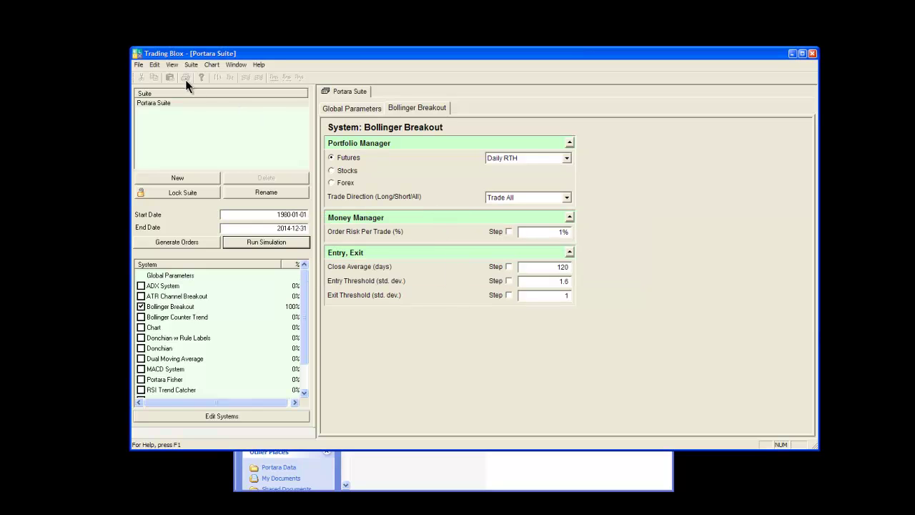
# Step: Open the portfolio editor, sort the futures symbols by Industry/Group2, and look through the Cash, Forex and Futures entries
pyautogui.click(153, 64)
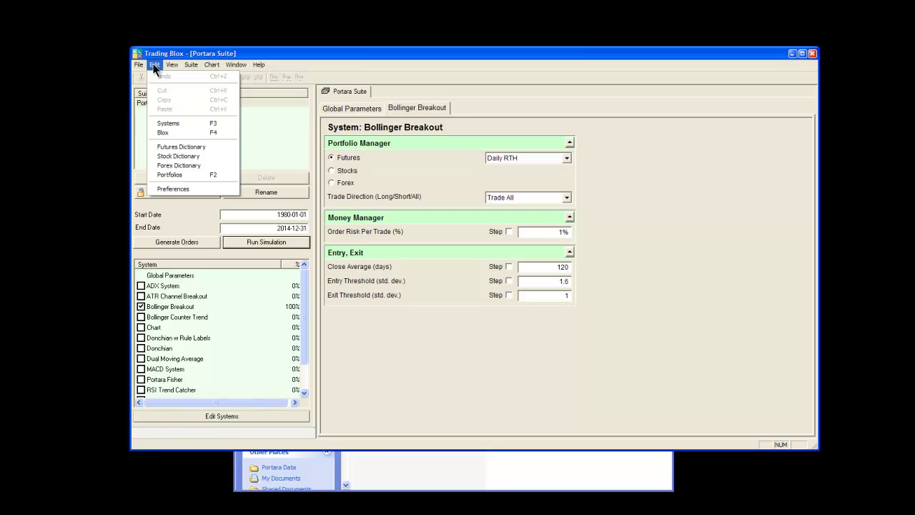
pyautogui.click(177, 175)
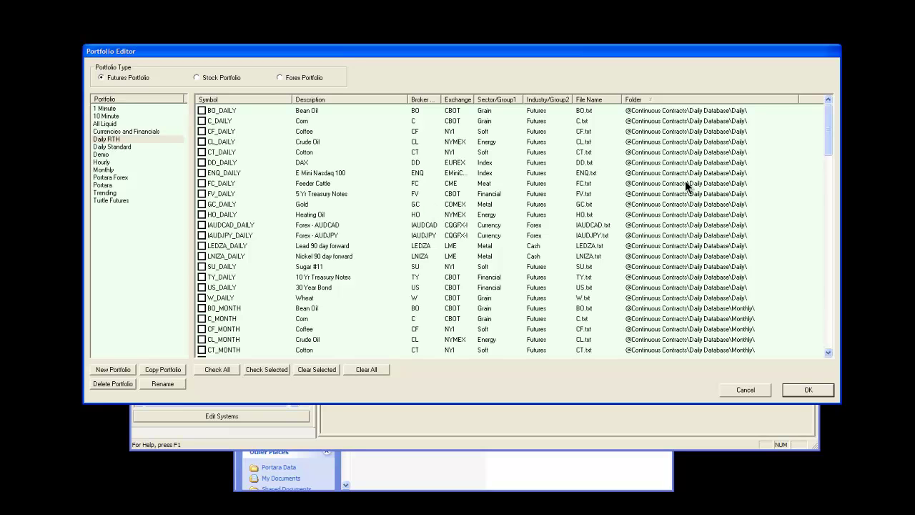
pyautogui.click(556, 100)
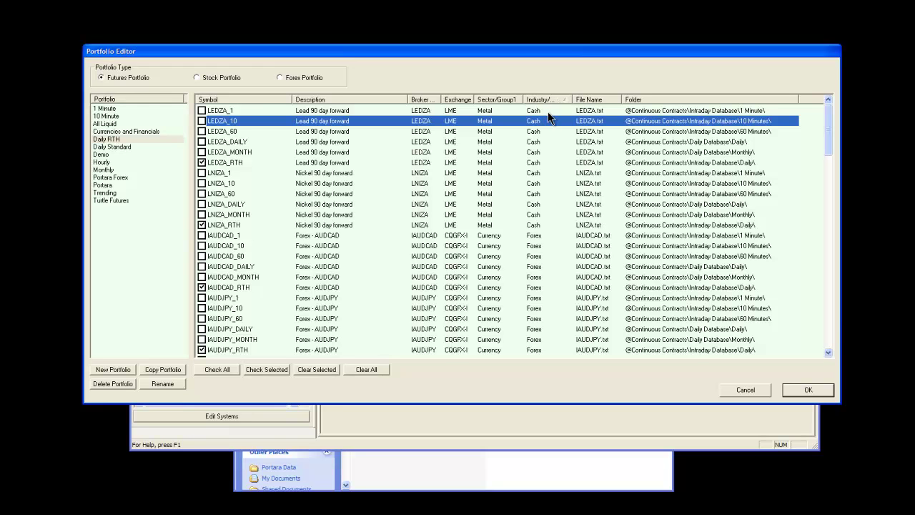
pyautogui.scroll(-4, 546, 227)
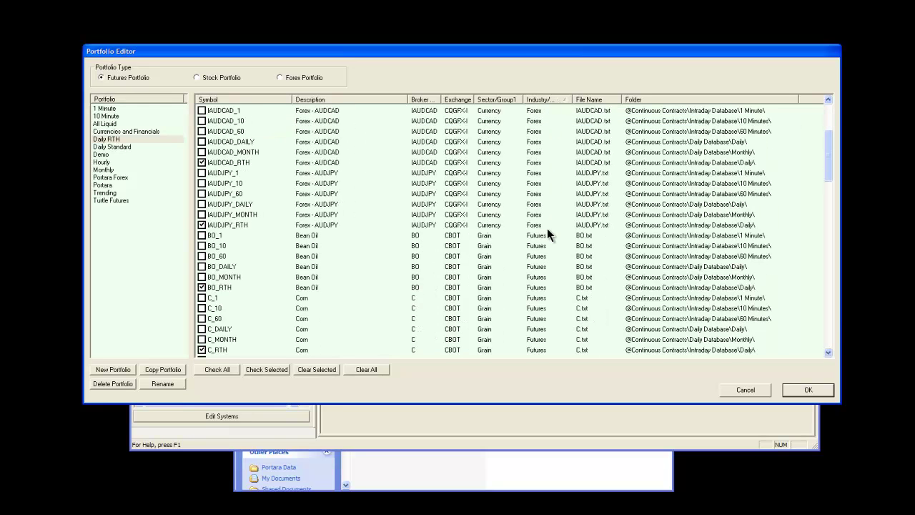
# Step: Sort the futures symbols by folder and look through the daily, monthly, 1-minute, 10-minute and 60-minute database entries
pyautogui.scroll(4, 545, 253)
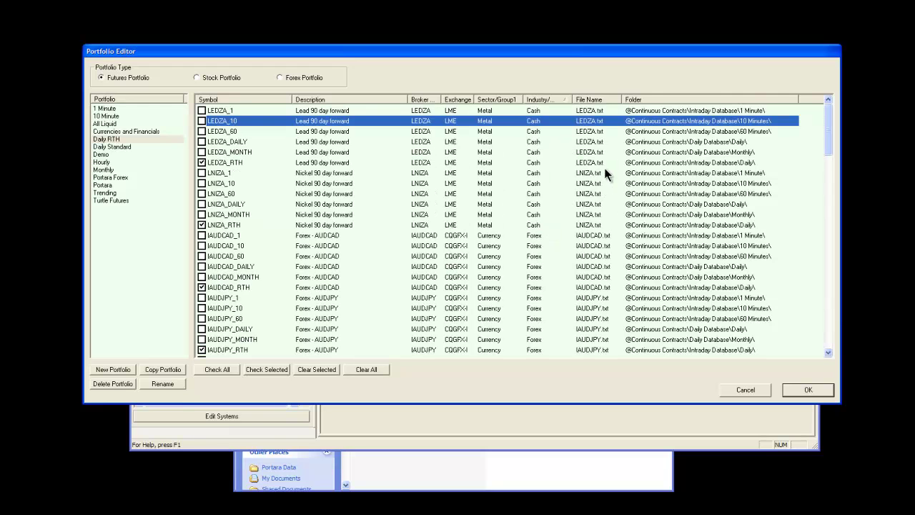
pyautogui.click(684, 99)
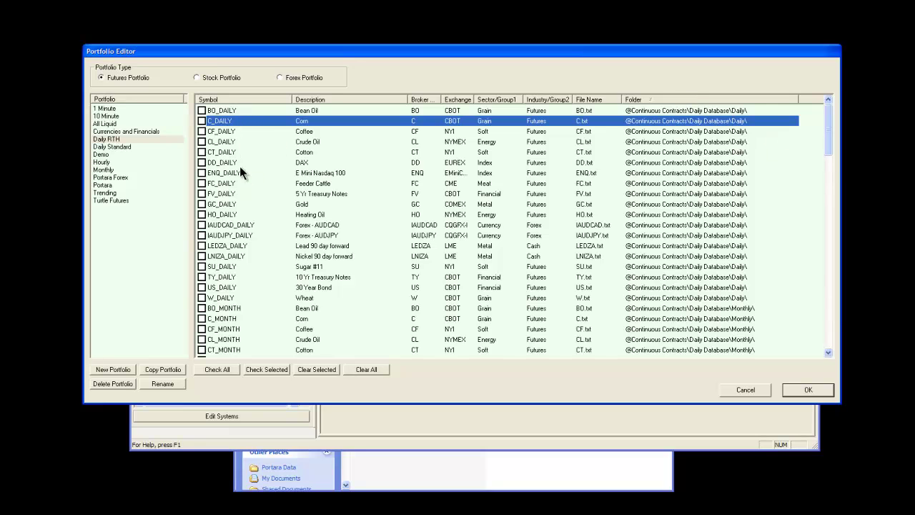
pyautogui.click(255, 220)
pyautogui.scroll(-5, 256, 220)
pyautogui.scroll(-7, 256, 219)
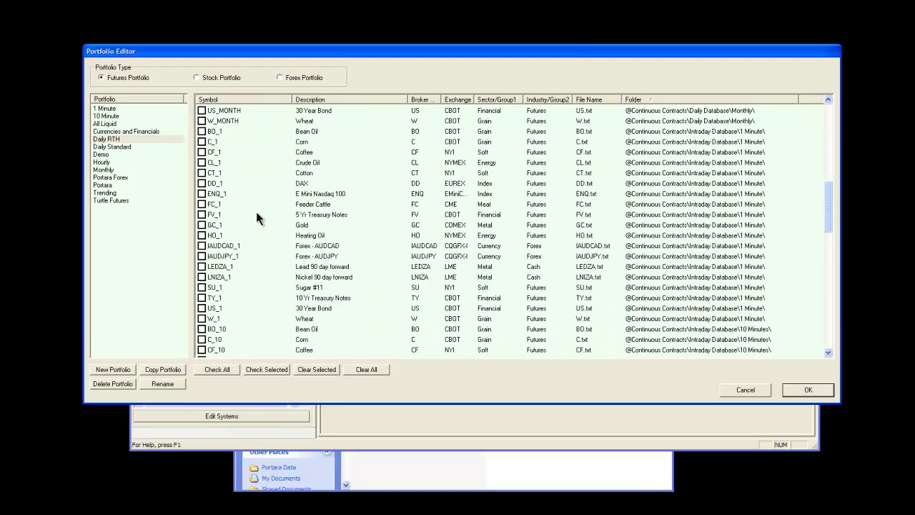
pyautogui.scroll(-8, 257, 213)
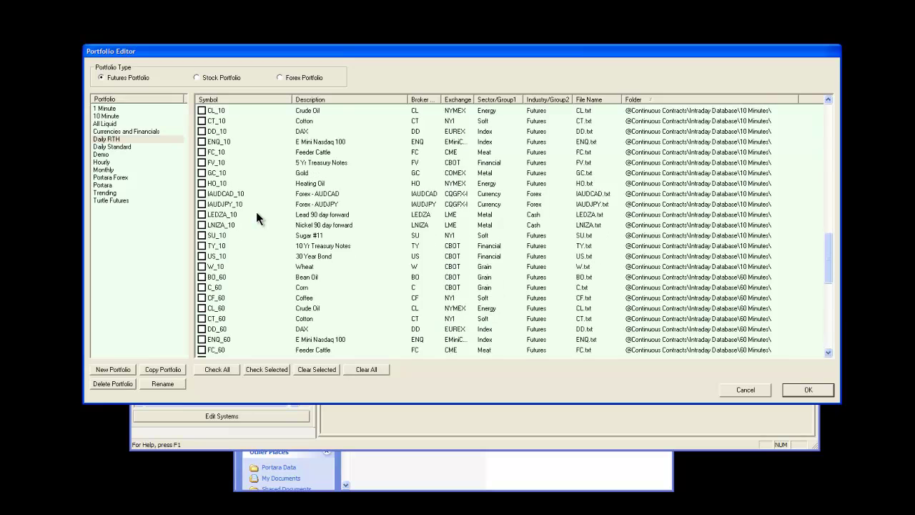
pyautogui.scroll(3, 257, 213)
pyautogui.scroll(17, 257, 213)
pyautogui.click(255, 220)
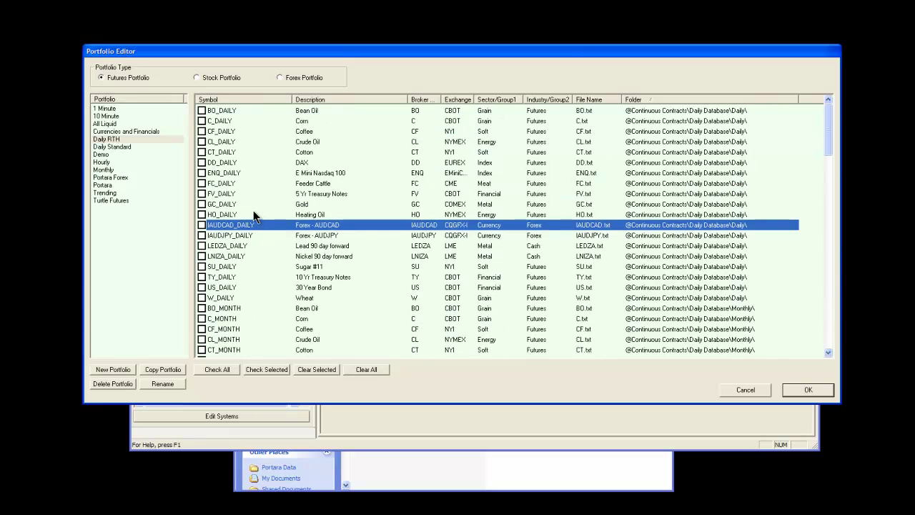
# Step: Check which symbols are included in the 1 Minute, 10 Minute and Daily RTH portfolios, and leave the portfolio editor without saving changes
pyautogui.click(102, 108)
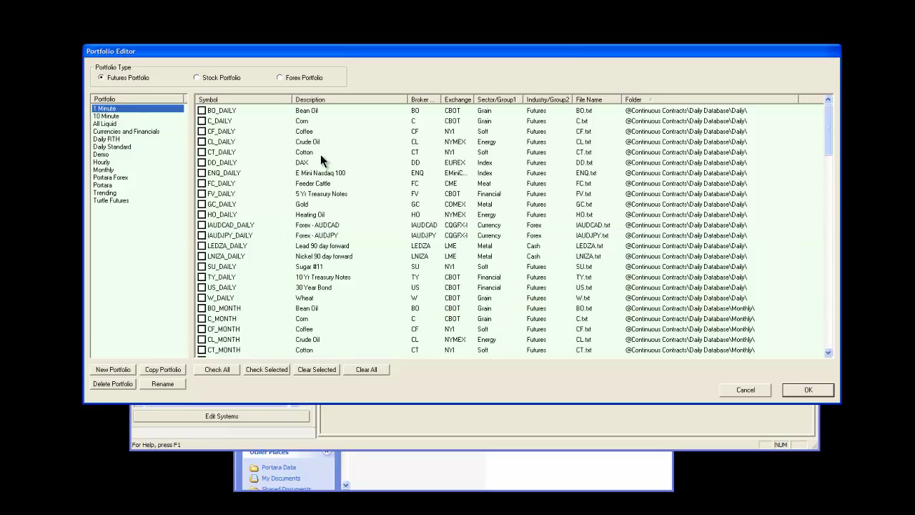
pyautogui.click(318, 237)
pyautogui.scroll(-3, 318, 236)
pyautogui.scroll(-9, 318, 237)
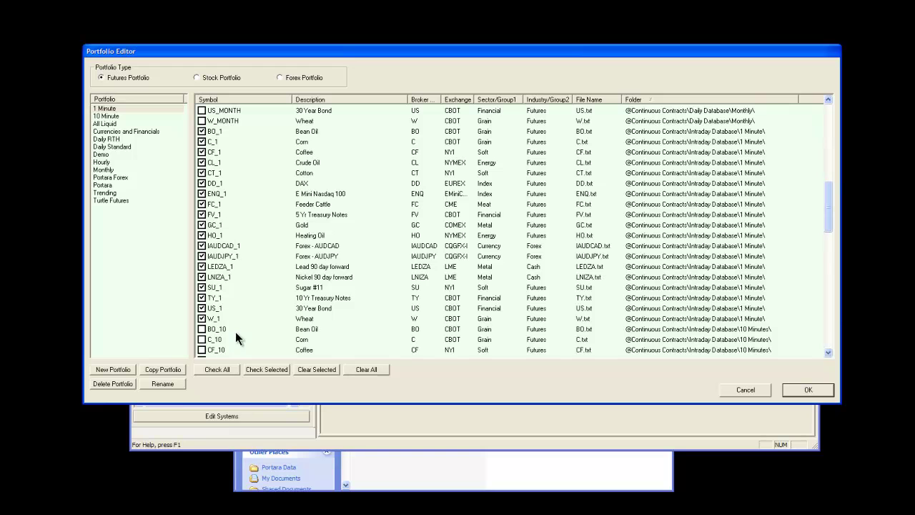
pyautogui.click(120, 116)
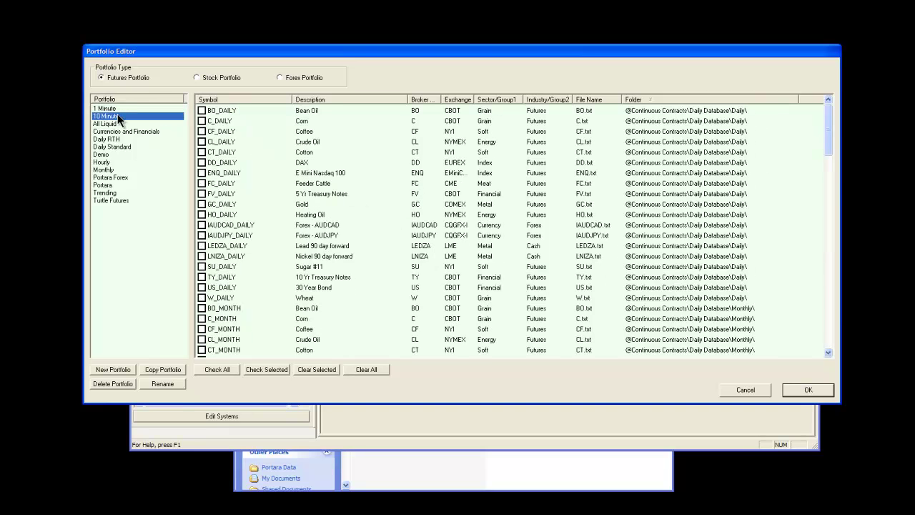
pyautogui.click(306, 186)
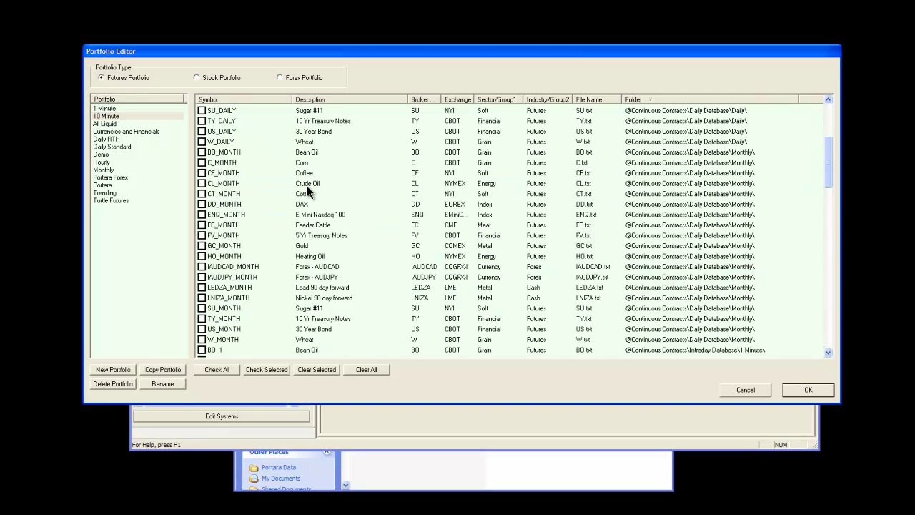
pyautogui.click(112, 140)
pyautogui.moveTo(831, 132); pyautogui.dragTo(828, 342)
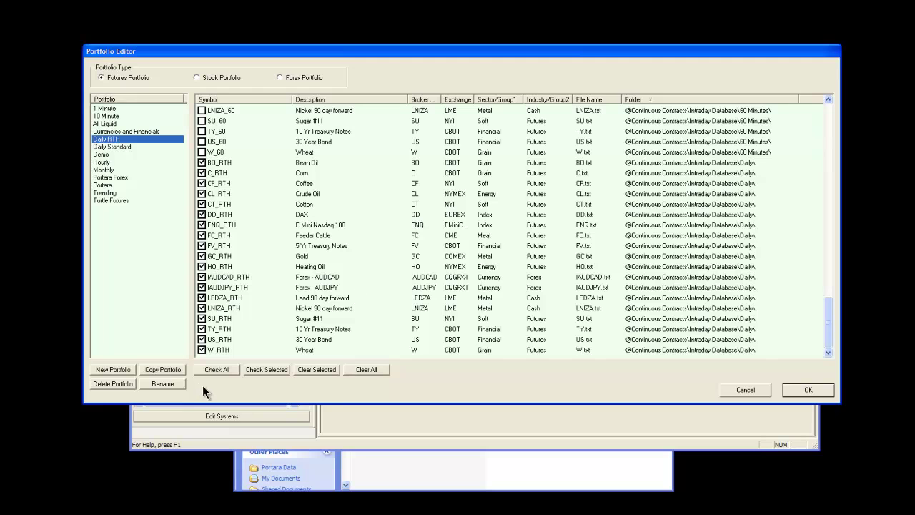
pyautogui.click(745, 389)
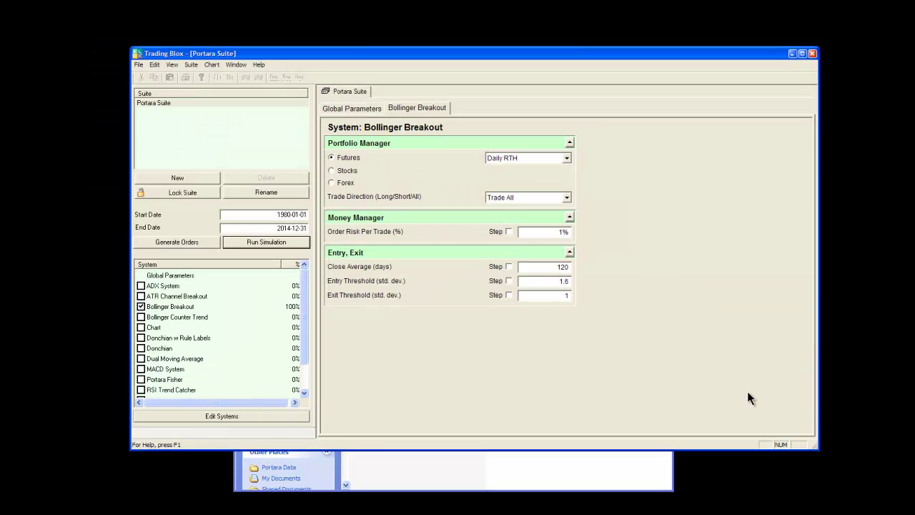
# Step: Choose the Daily RTH futures portfolio for the Bollinger Breakout system and run the simulation
pyautogui.click(566, 159)
pyautogui.scroll(1, 569, 189)
pyautogui.moveTo(570, 185)
pyautogui.mouseDown()
pyautogui.moveTo(569, 177)
pyautogui.moveTo(570, 190)
pyautogui.mouseUp()
pyautogui.click(522, 187)
pyautogui.click(623, 188)
pyautogui.click(279, 242)
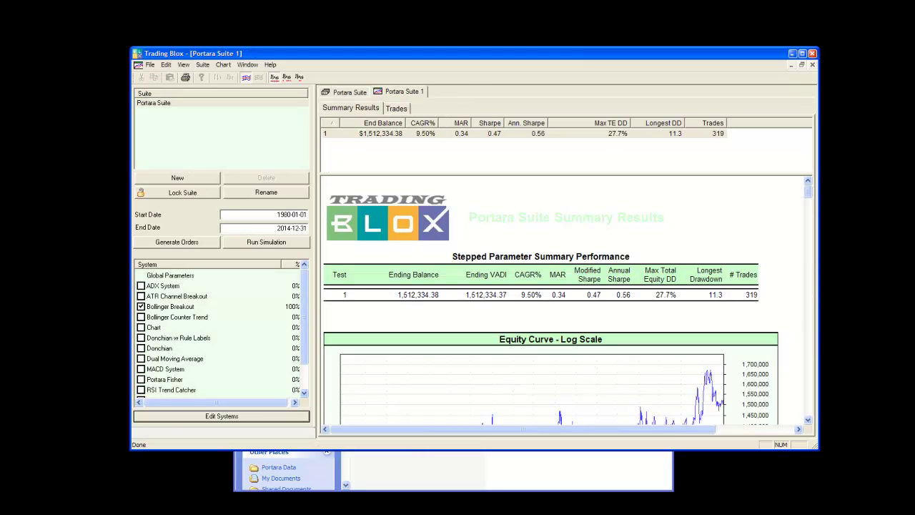
# Step: Review the summary performance table and the log-scale equity curve in the simulation results
pyautogui.scroll(-3, 807, 197)
pyautogui.scroll(-3, 807, 197)
pyautogui.scroll(4, 808, 197)
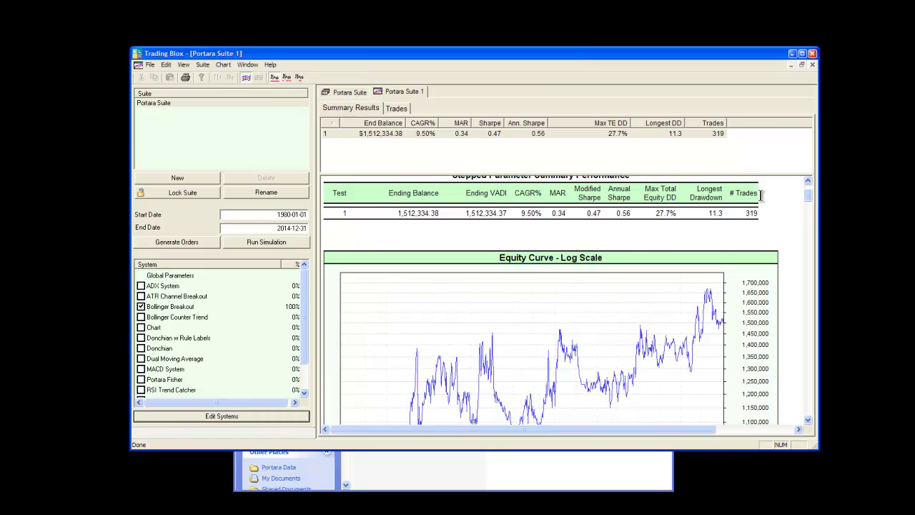
# Step: Inspect the trade charts for the last LEDZA_RTH, C_RTH, US_RTH, TY_RTH, CT_RTH and HO_RTH trades of the simulation
pyautogui.click(398, 108)
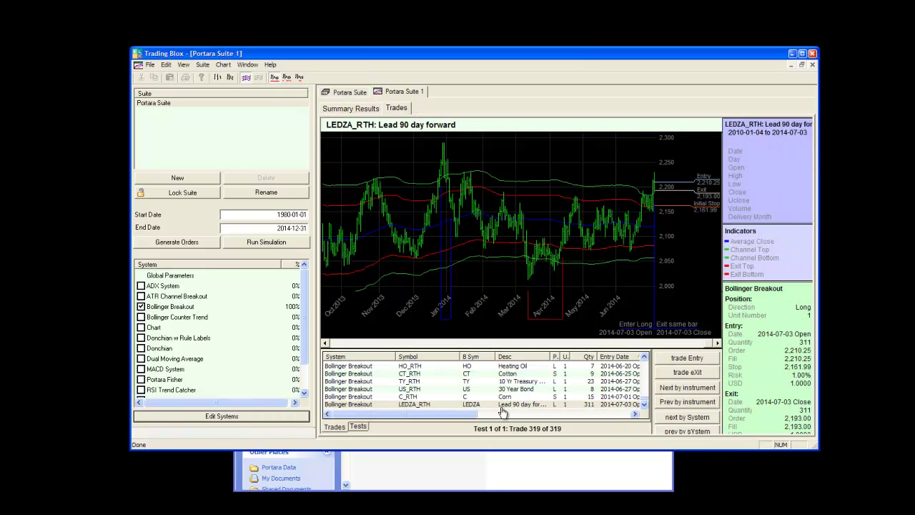
pyautogui.click(404, 407)
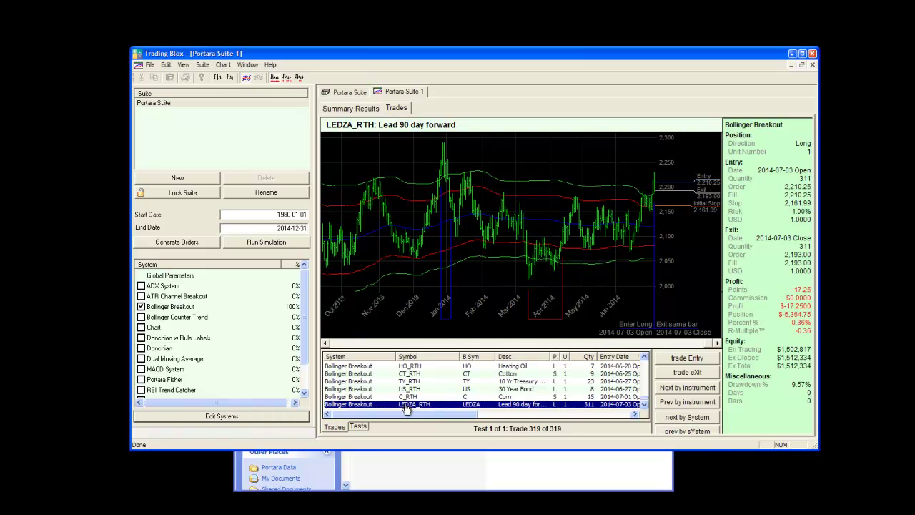
pyautogui.moveTo(467, 155)
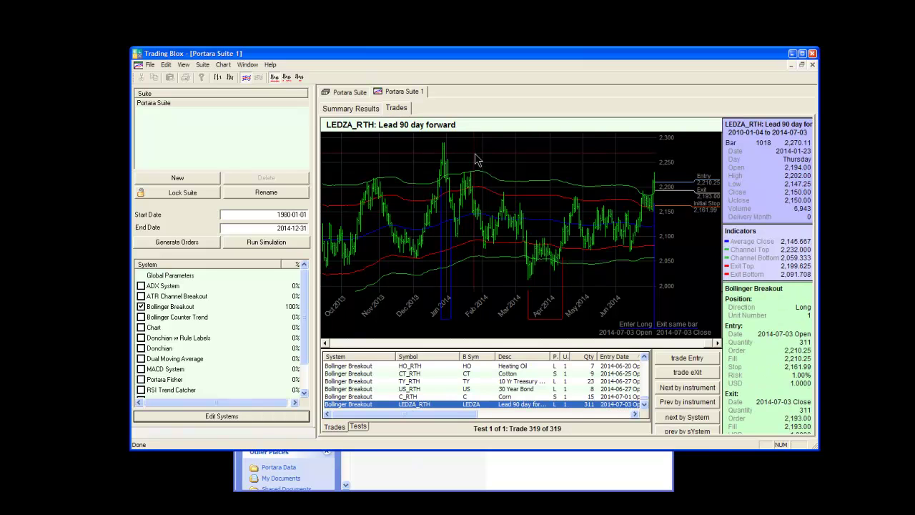
pyautogui.click(415, 398)
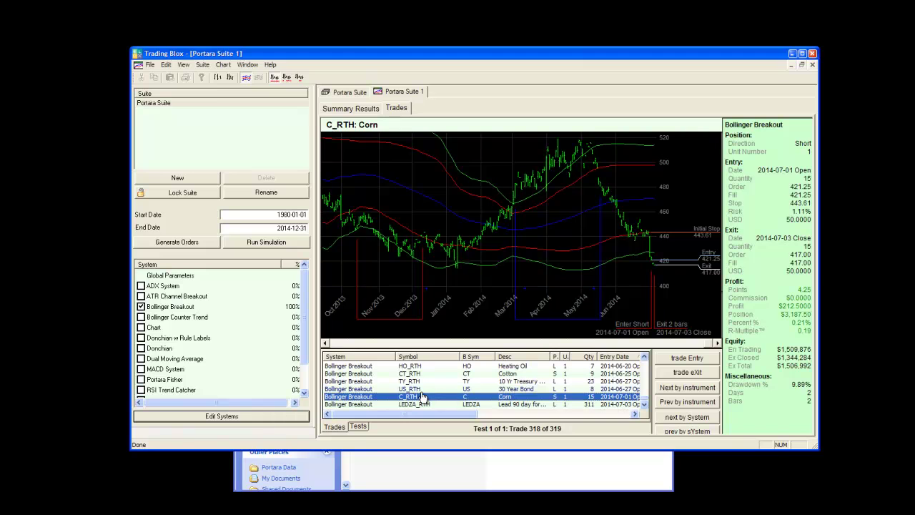
pyautogui.click(422, 391)
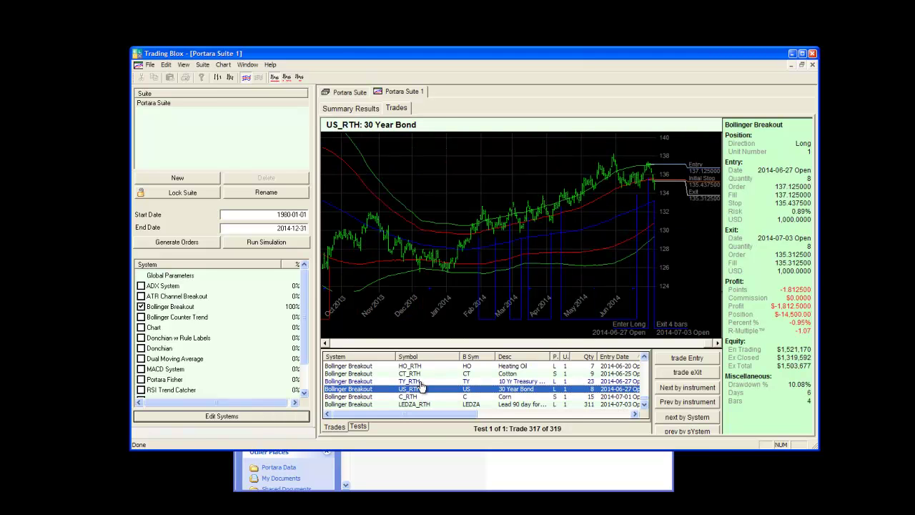
pyautogui.click(421, 382)
pyautogui.click(421, 375)
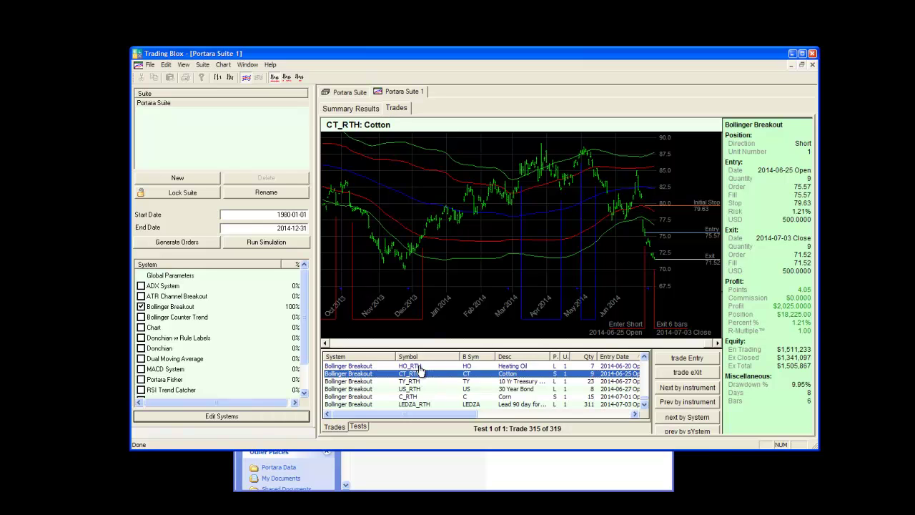
pyautogui.click(421, 367)
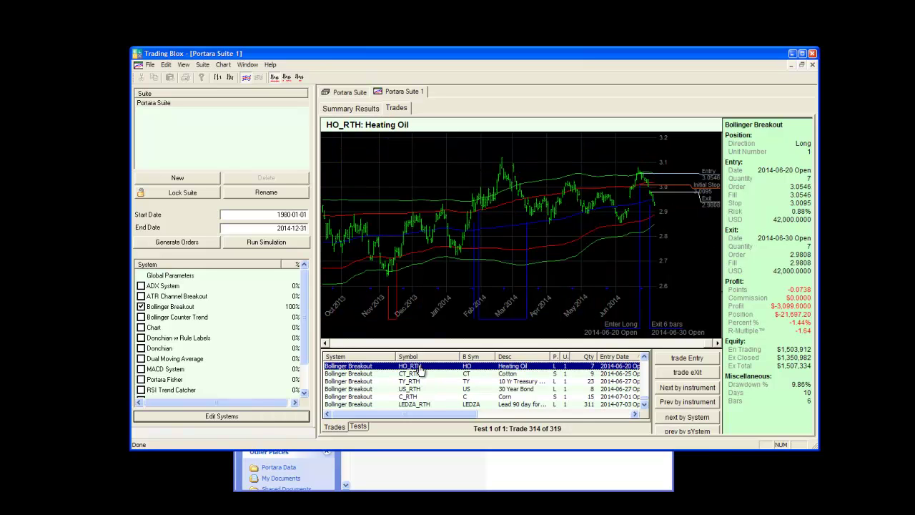